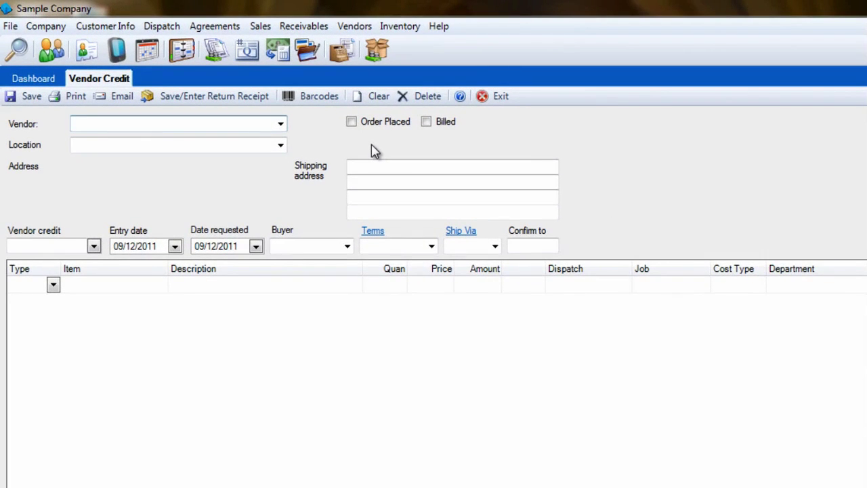
# - Select East Coast HVAC, LLC as the vendor for the credit and generate its vendor credit number
pyautogui.write('East')
pyautogui.press('Tab')
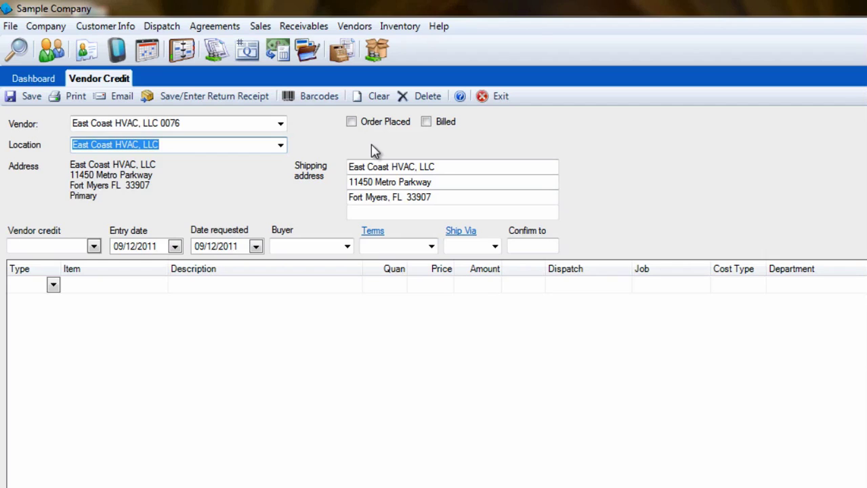
pyautogui.click(25, 246)
pyautogui.press('Tab')
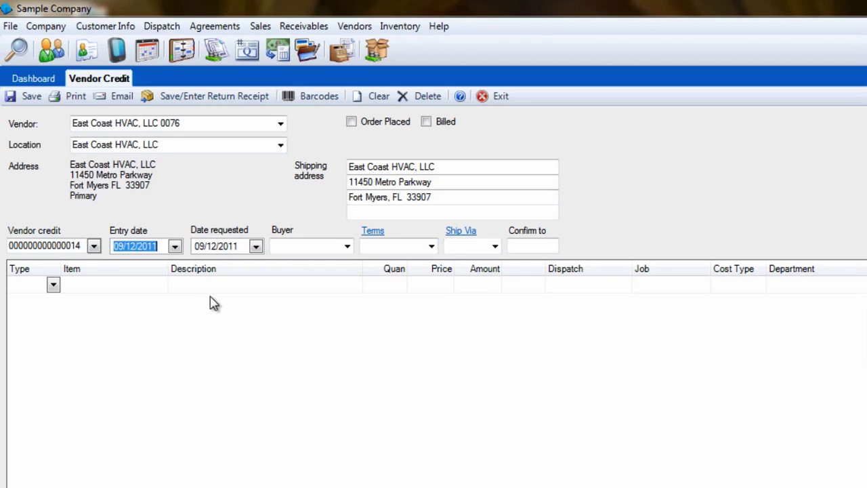
pyautogui.click(455, 182)
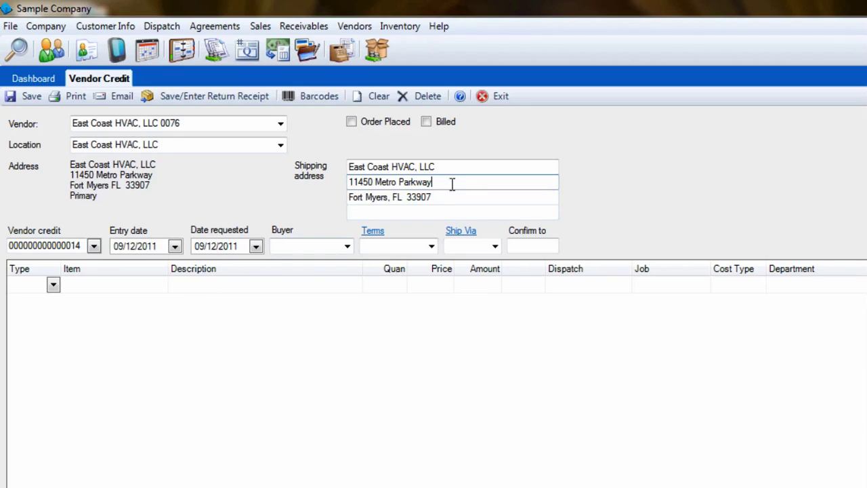
# - Choose the buyer from the employee list and enter the contact's first name as the person to confirm to
pyautogui.click(347, 247)
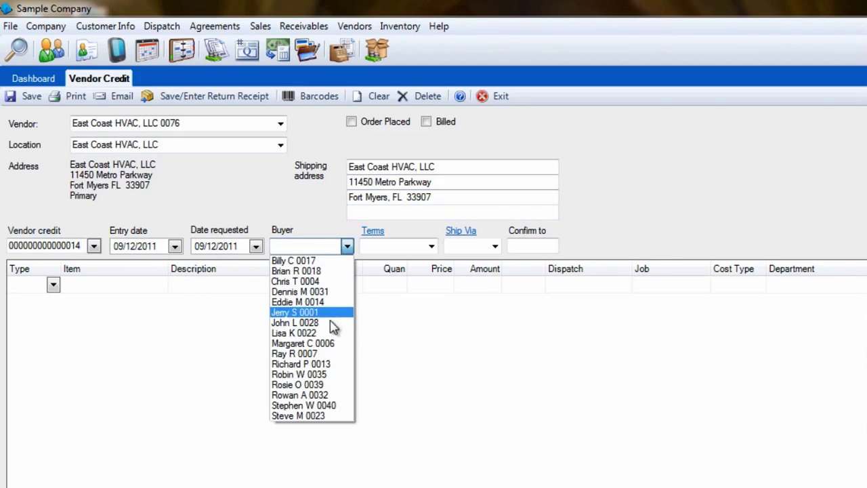
pyautogui.click(336, 332)
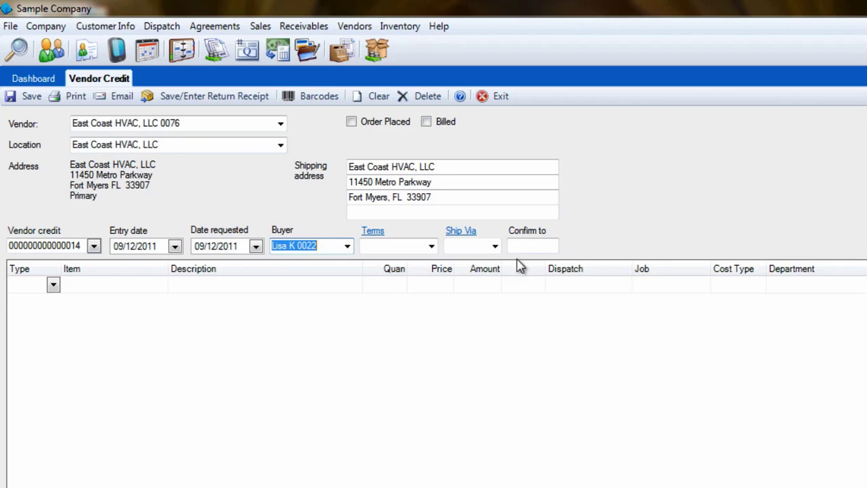
pyautogui.click(535, 246)
pyautogui.write('John')
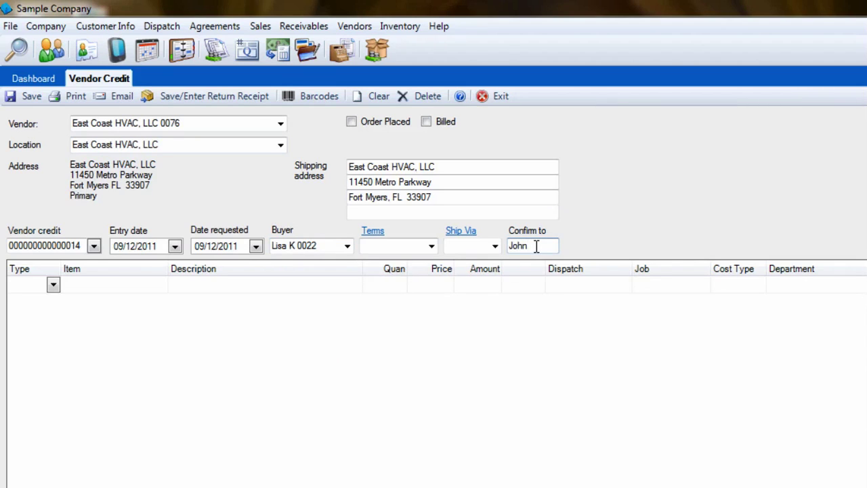
# - Set the vendor credit's terms to NET 30 and its shipping method to FEDEX
pyautogui.click(432, 246)
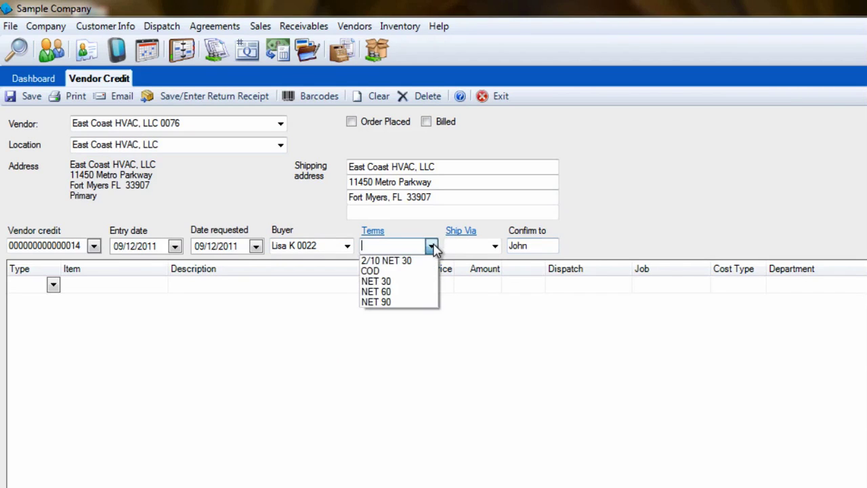
pyautogui.click(431, 282)
pyautogui.click(496, 246)
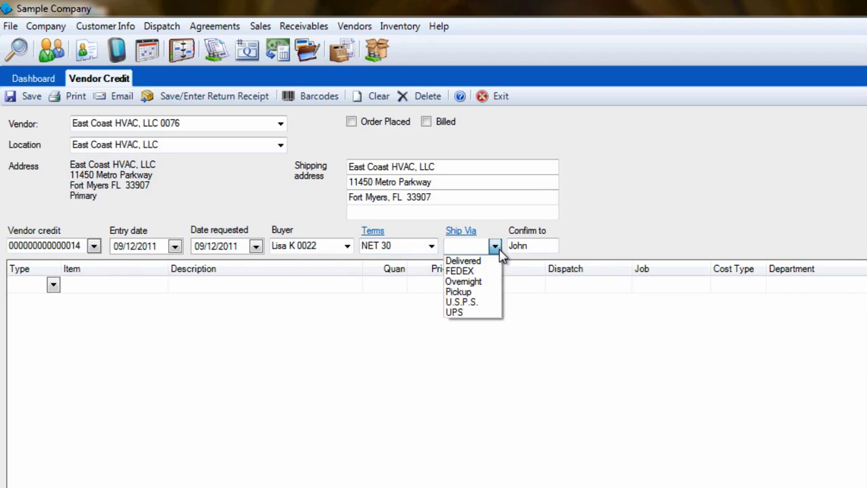
pyautogui.click(491, 271)
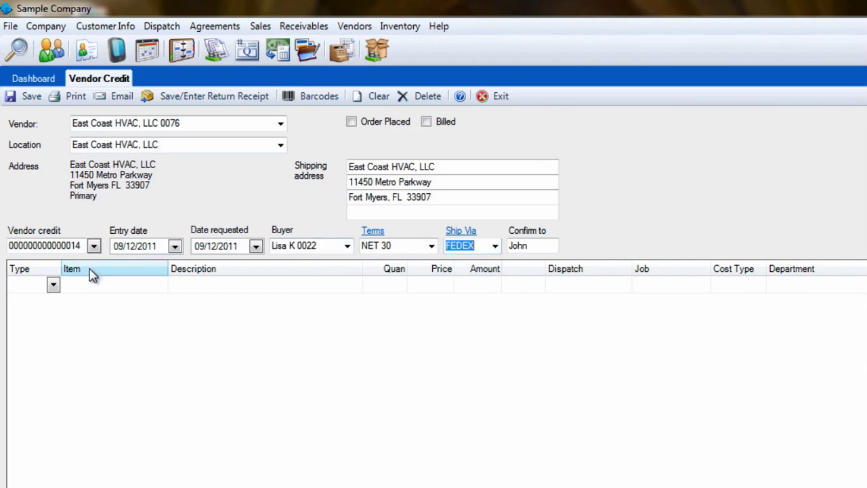
# - Add an Item line for part 3100005 to the vendor credit with a quantity of 3
pyautogui.click(53, 285)
pyautogui.click(55, 298)
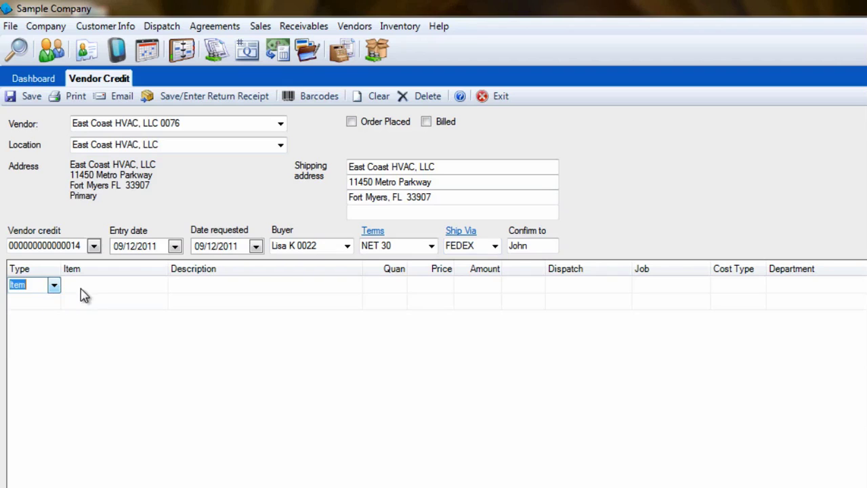
pyautogui.click(94, 286)
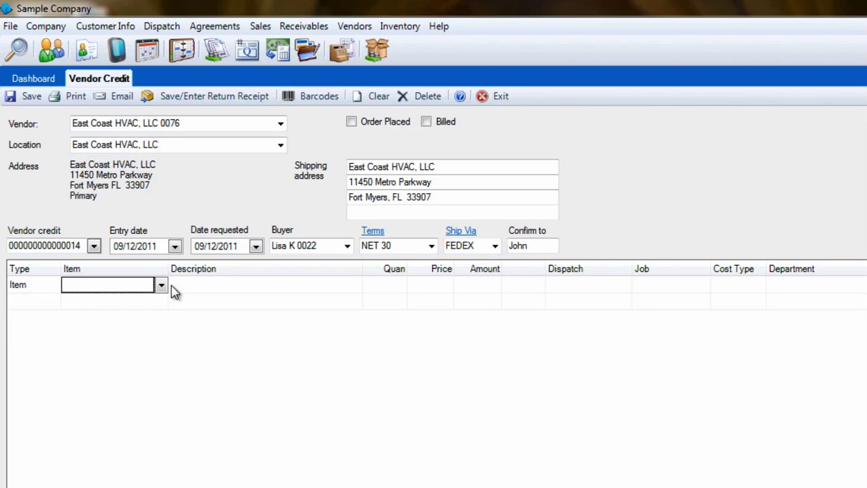
pyautogui.write('31000')
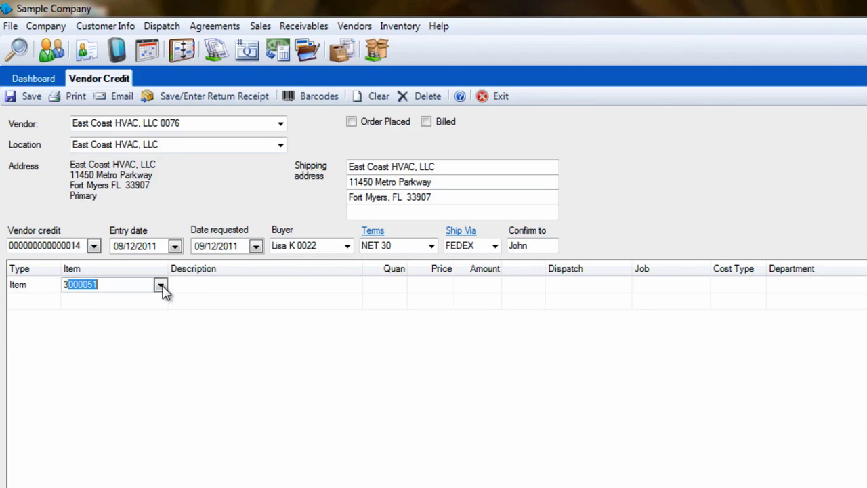
pyautogui.write('05')
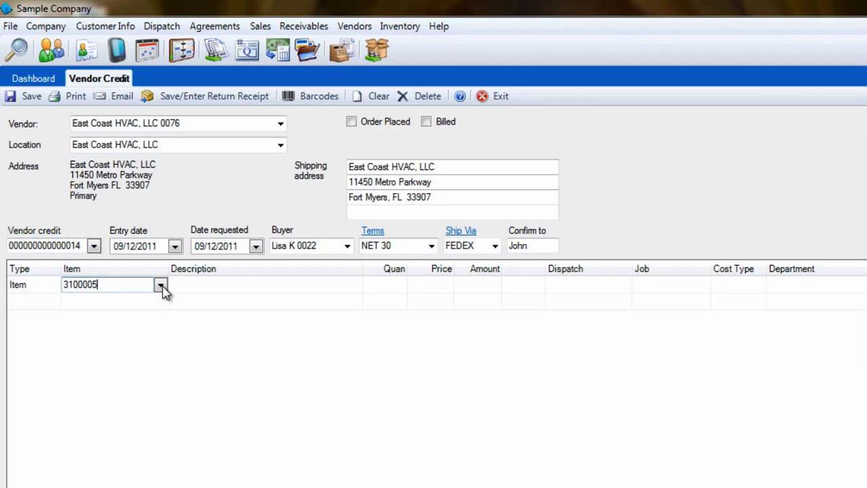
pyautogui.press('Tab')
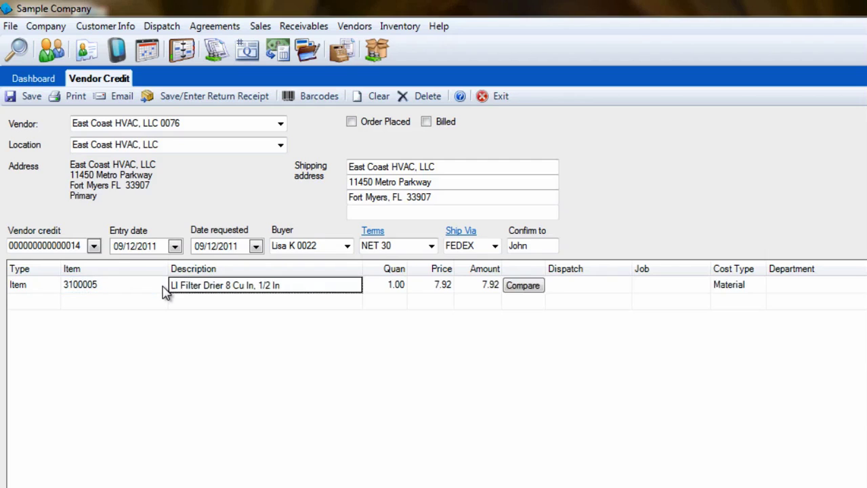
pyautogui.press('Tab')
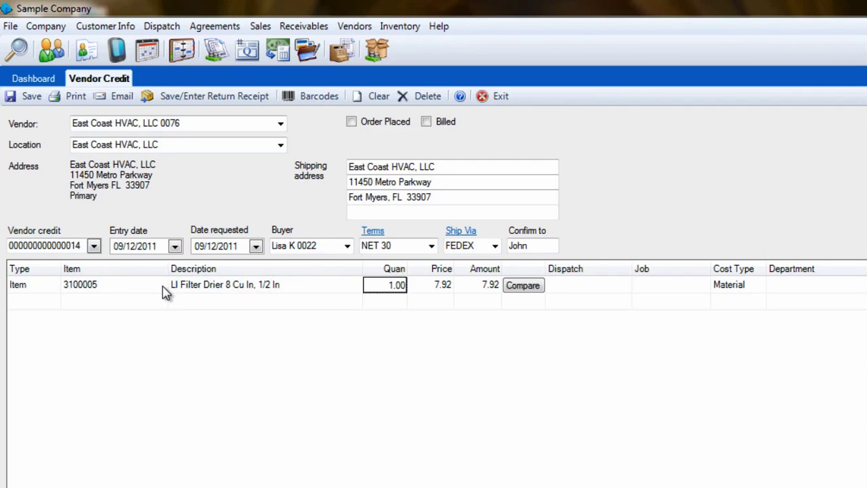
pyautogui.write('3')
pyautogui.press('Tab')
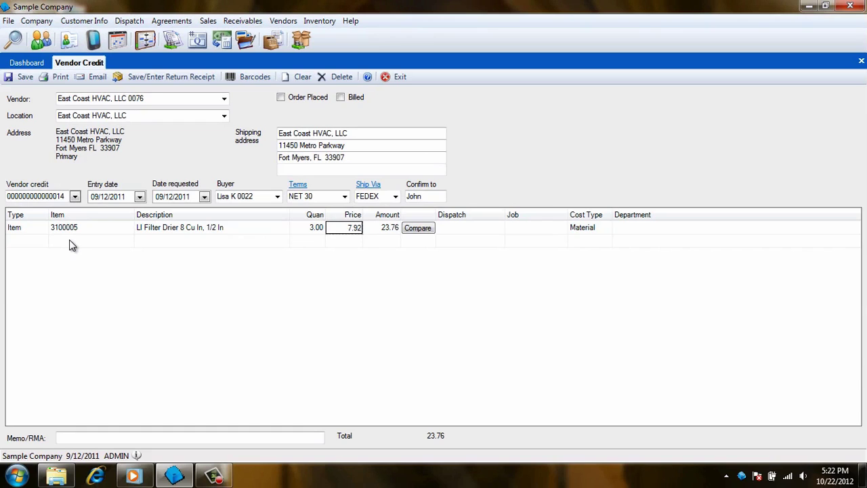
# - Enter the return authorization number in the vendor credit's Memo/RMA field and mark the order as placed
pyautogui.click(115, 434)
pyautogui.write('R')
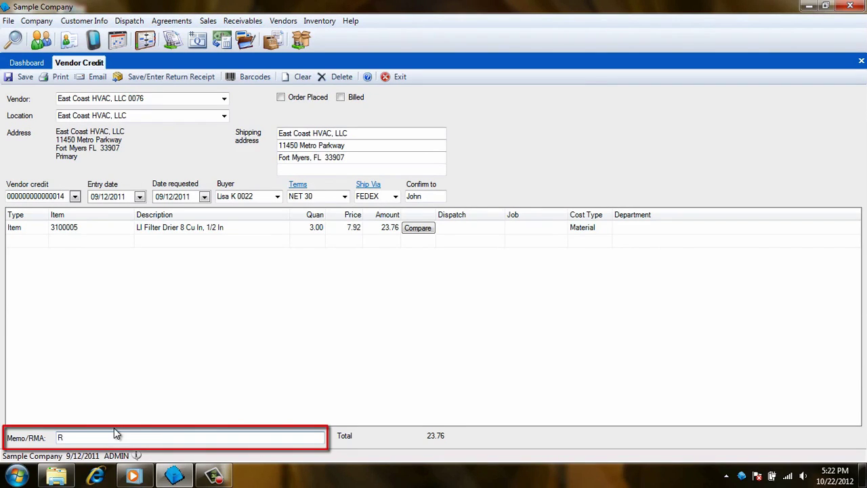
pyautogui.write('000175')
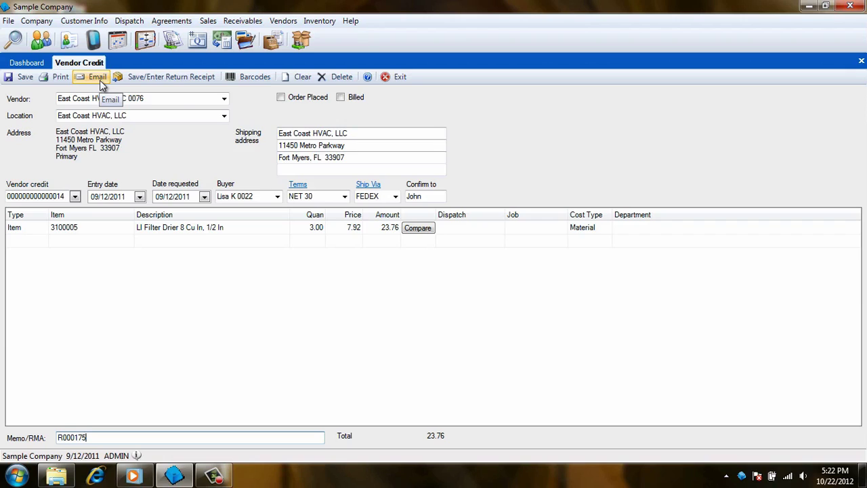
pyautogui.click(282, 98)
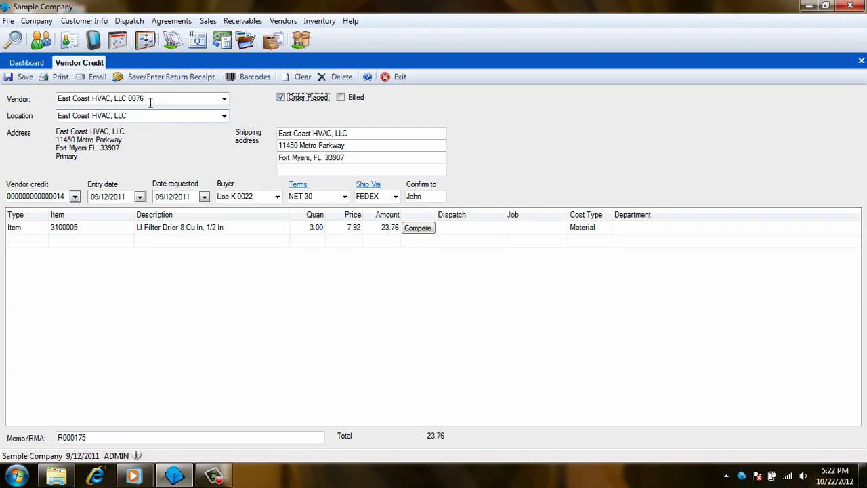
# - Save the vendor credit into a return receipt and set all of its items as returned
pyautogui.click(179, 82)
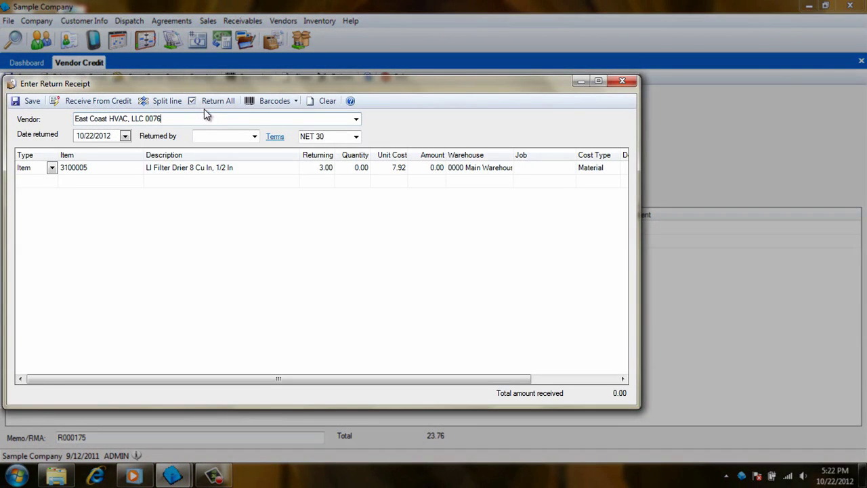
pyautogui.click(219, 107)
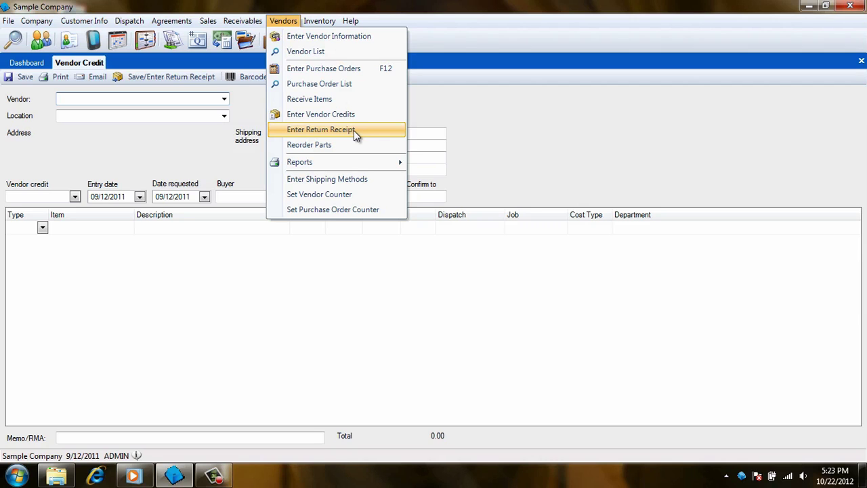
# - Start a separate return receipt for the vendor Bob Jones Supply and choose the employee who returned the items
pyautogui.click(354, 130)
pyautogui.write('Bob Jones Supply 0051')
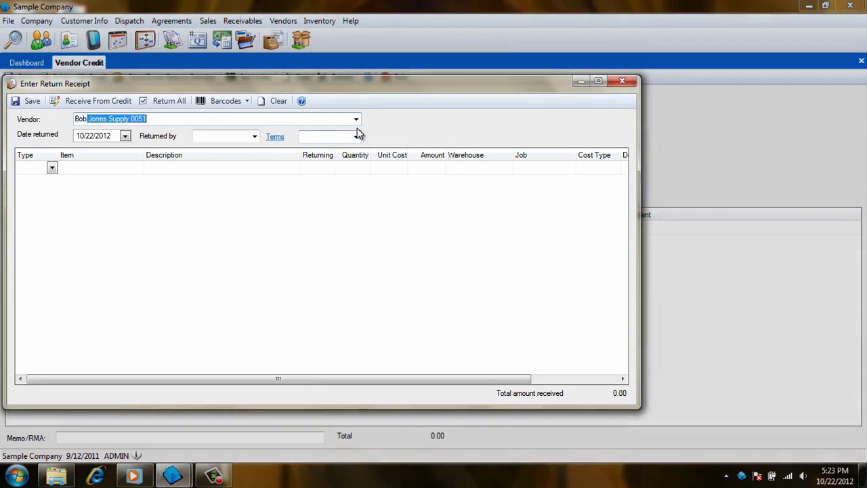
pyautogui.press('Tab')
pyautogui.press('Tab')
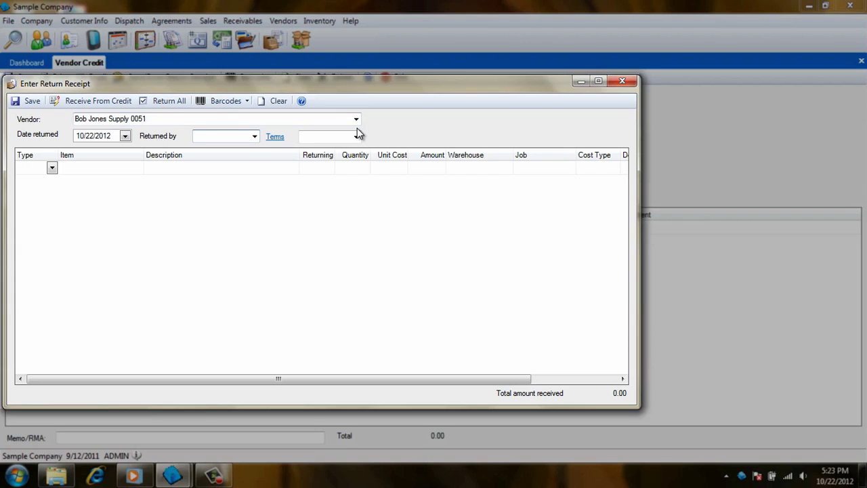
pyautogui.click(254, 136)
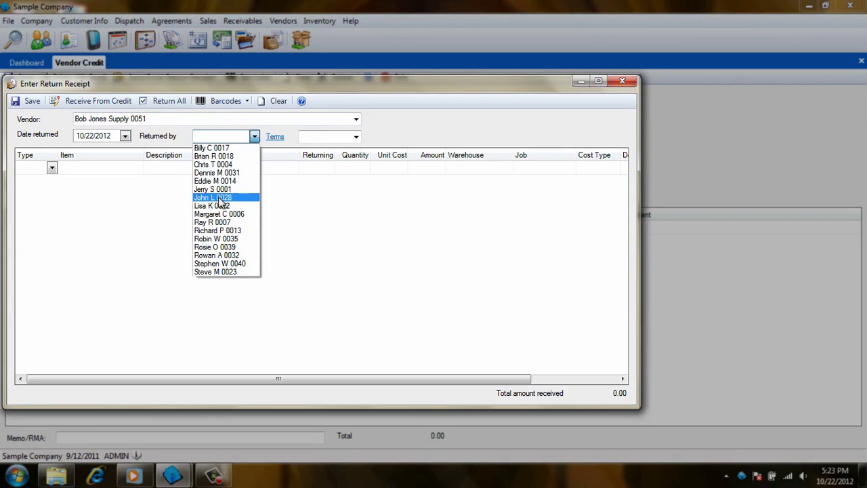
pyautogui.click(218, 206)
# - Add an Item line for part 1100002 to the return receipt and save the receipt
pyautogui.click(51, 167)
pyautogui.click(51, 168)
pyautogui.click(81, 169)
pyautogui.write('1100002')
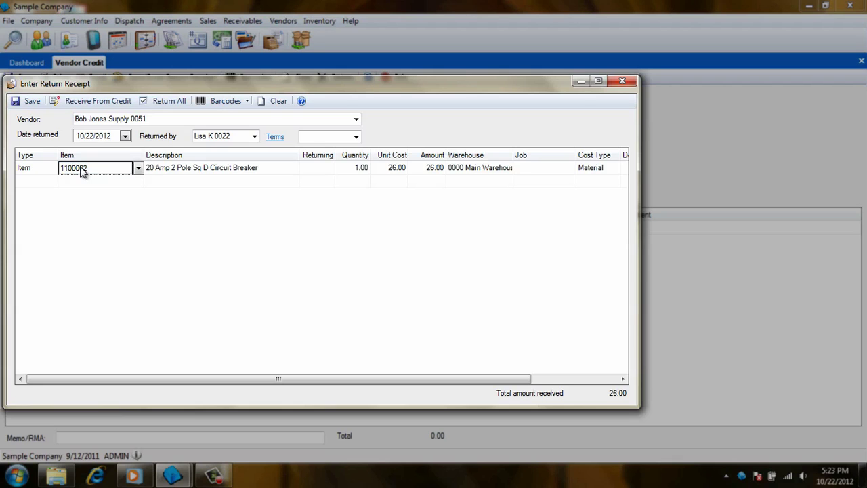
pyautogui.click(32, 105)
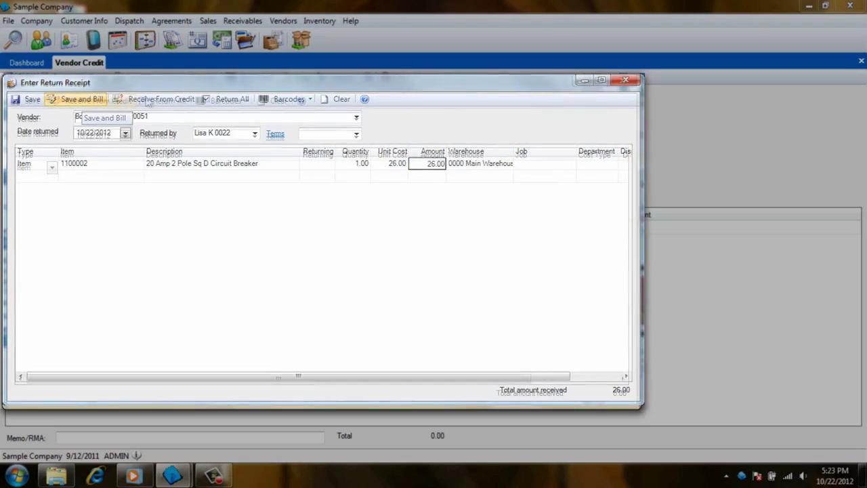
pyautogui.click(74, 99)
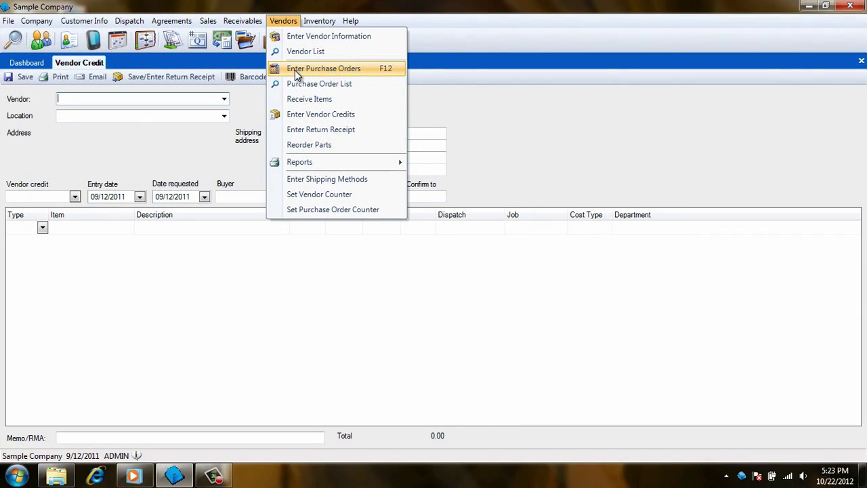
# - Open a new blank purchase order
pyautogui.click(296, 71)
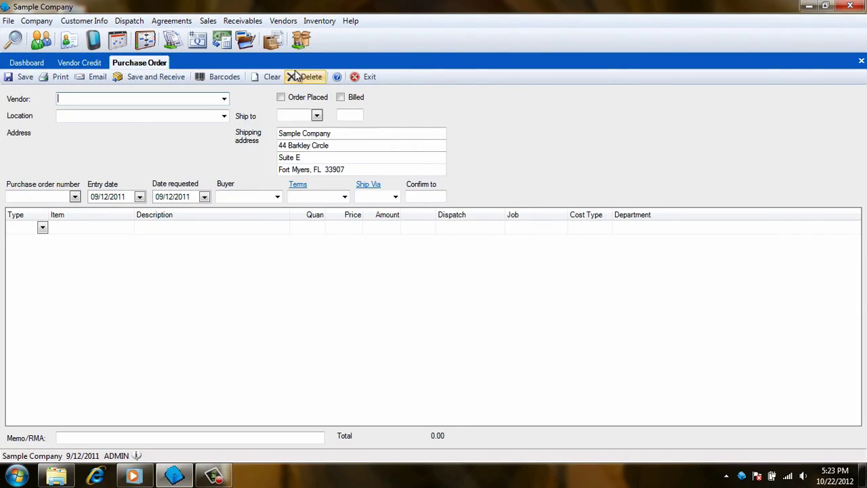